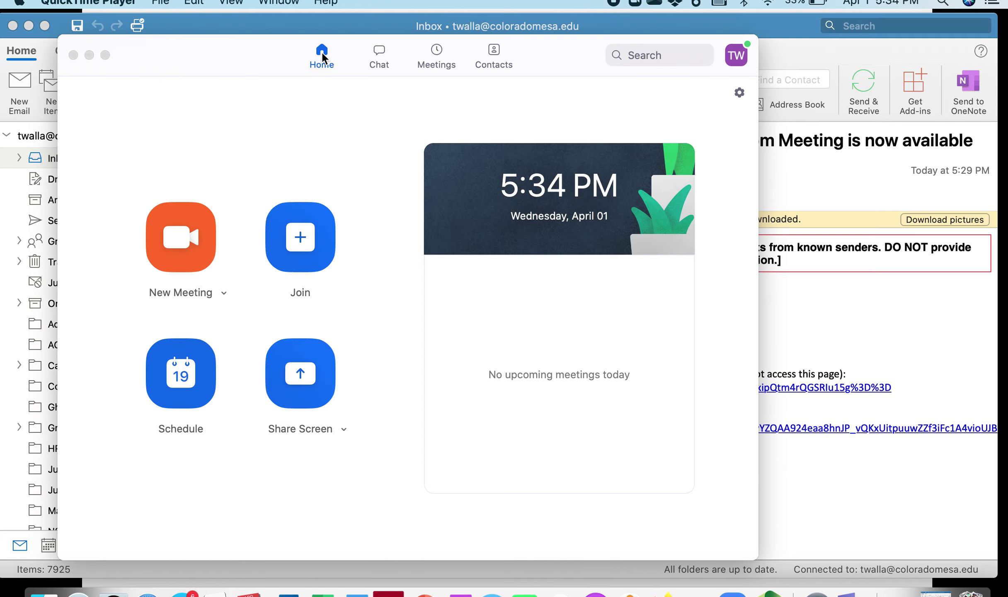
# Launch an instant meeting with New Meeting from the Zoom Home tab.
pyautogui.click(192, 243)
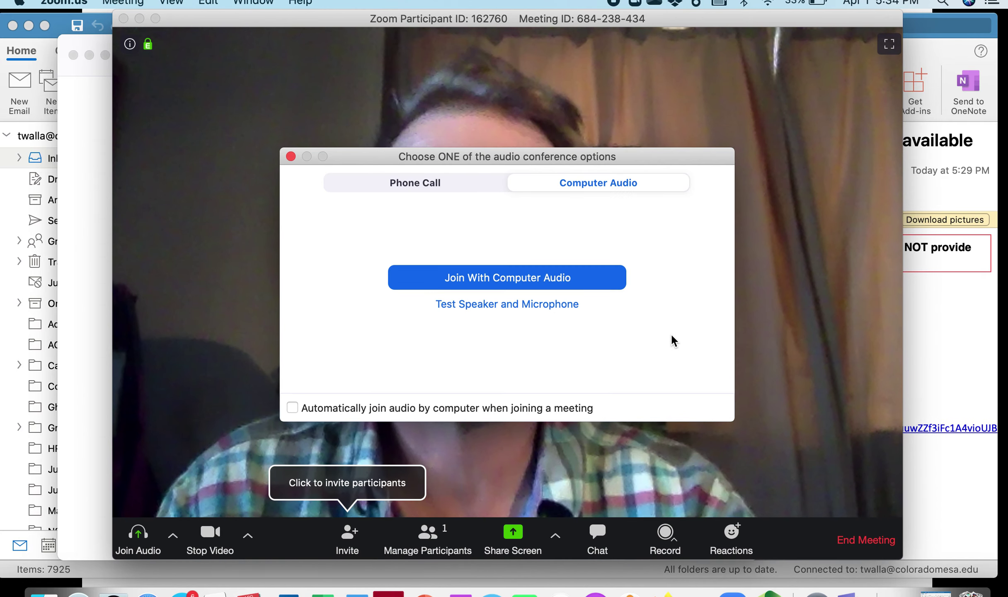
# Join the meeting with computer audio and bring up the invite contacts list.
pyautogui.click(542, 279)
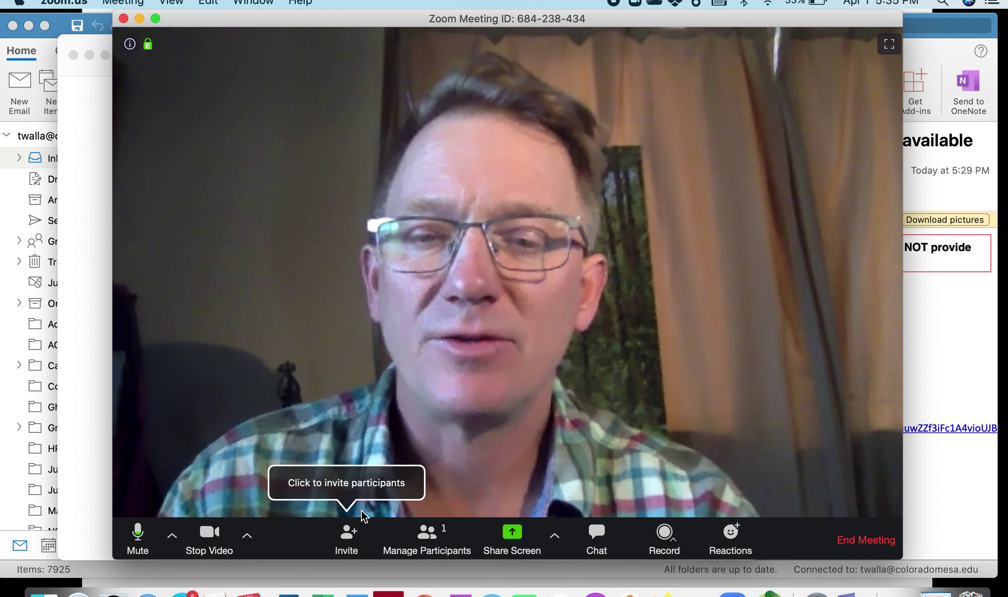
pyautogui.click(353, 535)
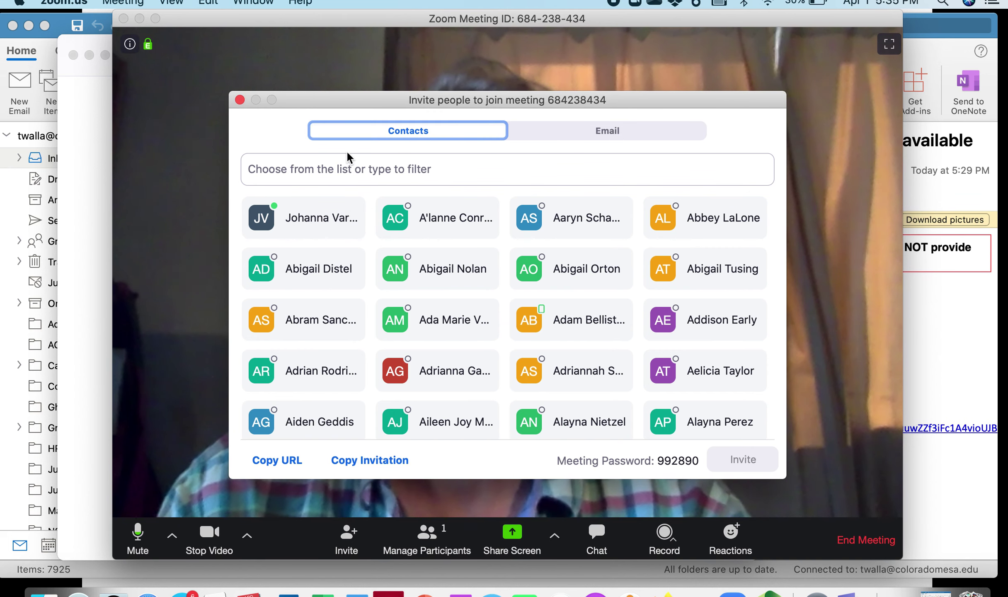
# Select a contact in the Contacts list and send them the meeting invitation.
pyautogui.click(336, 242)
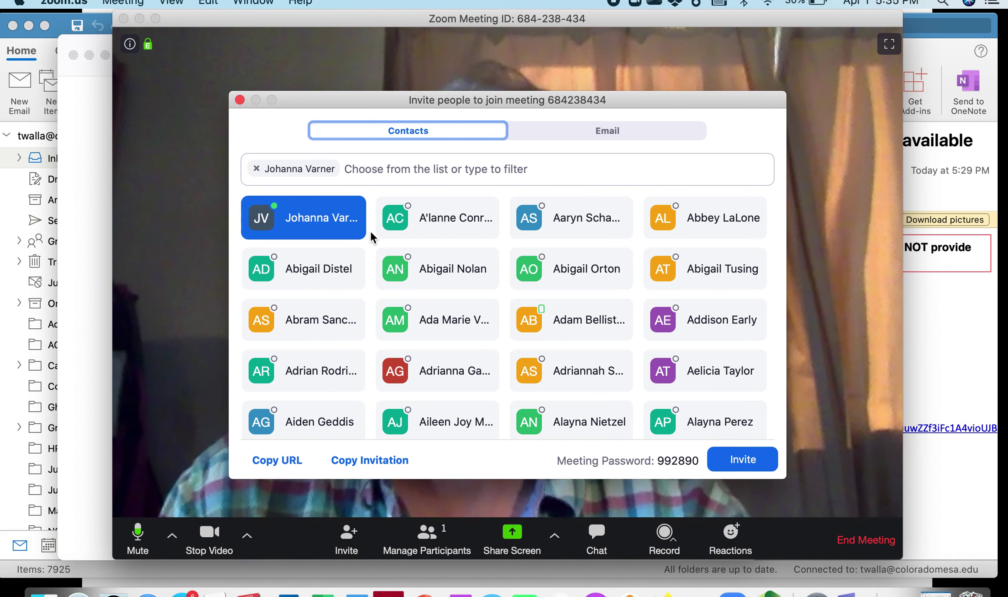
pyautogui.click(751, 457)
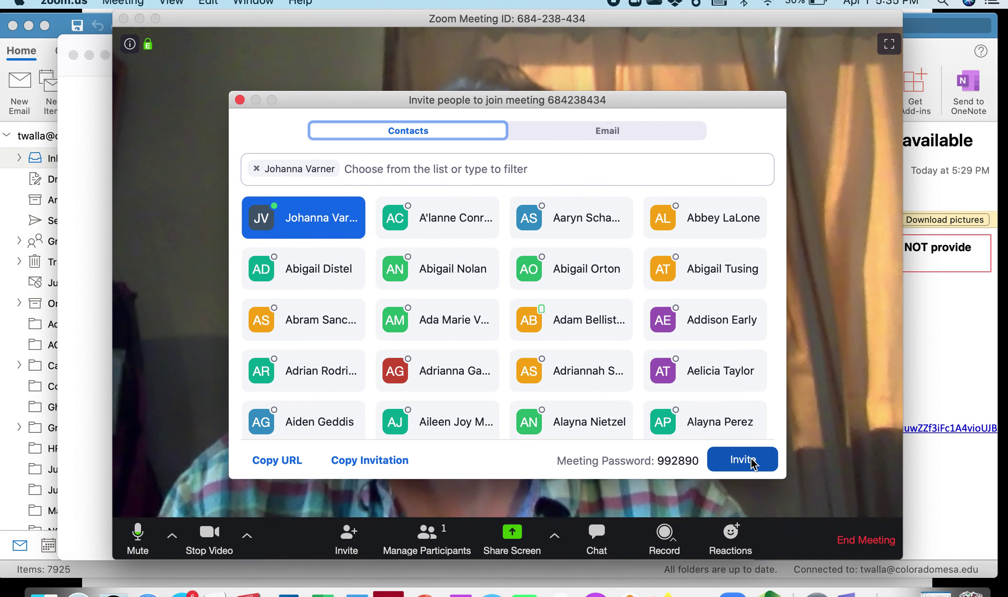
pyautogui.moveTo(809, 35)
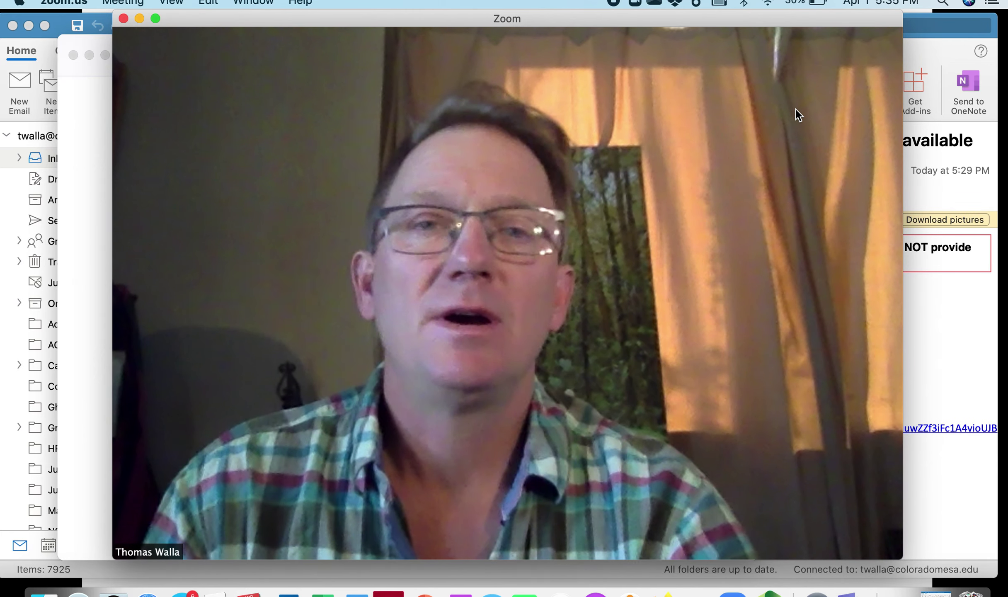
# Switch the meeting to Gallery View so both participants appear side by side.
pyautogui.moveTo(869, 175)
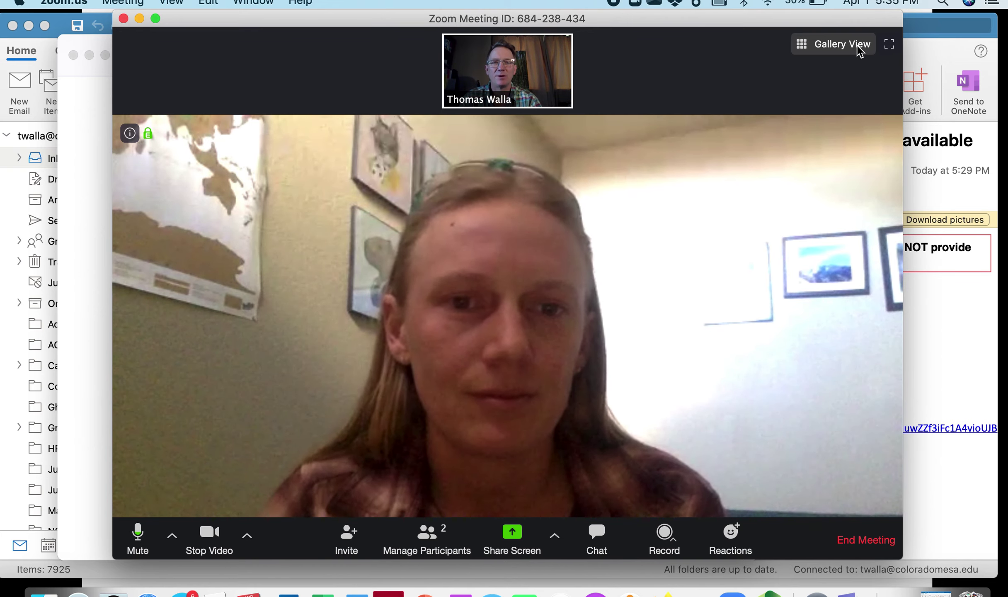
pyautogui.click(858, 47)
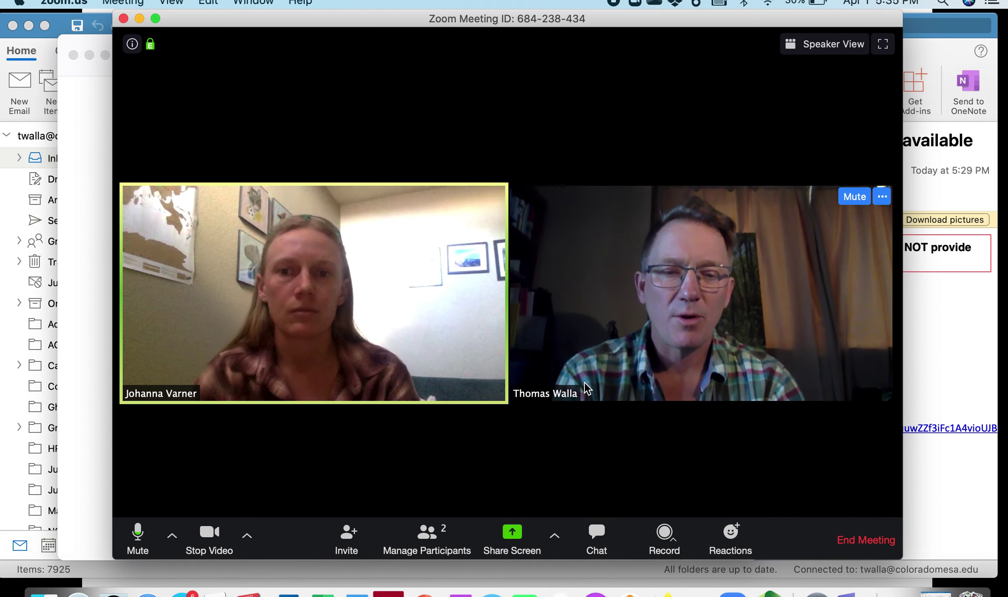
pyautogui.click(513, 535)
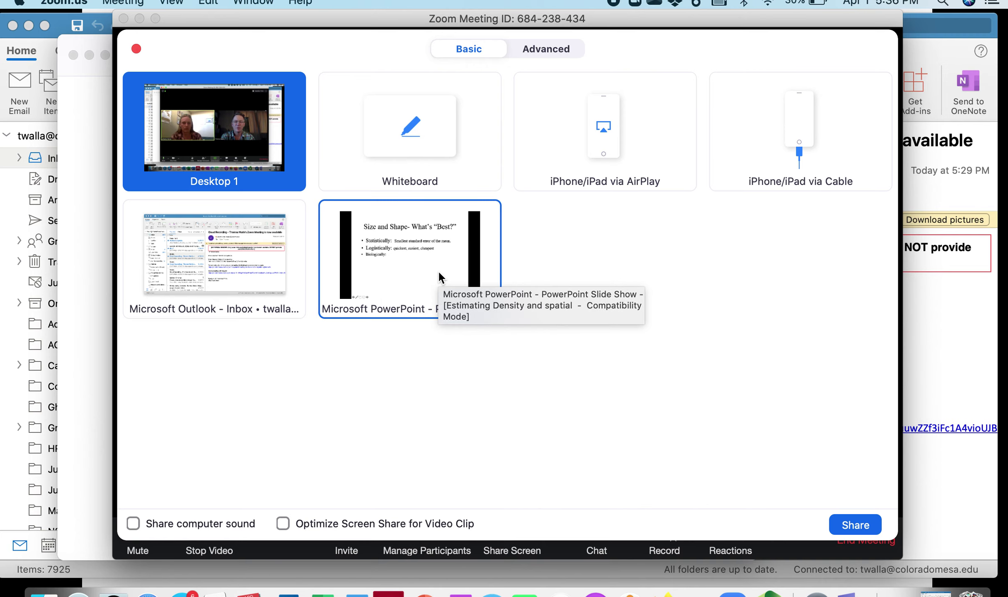
# Share the Microsoft PowerPoint slide show window with the meeting.
pyautogui.click(440, 277)
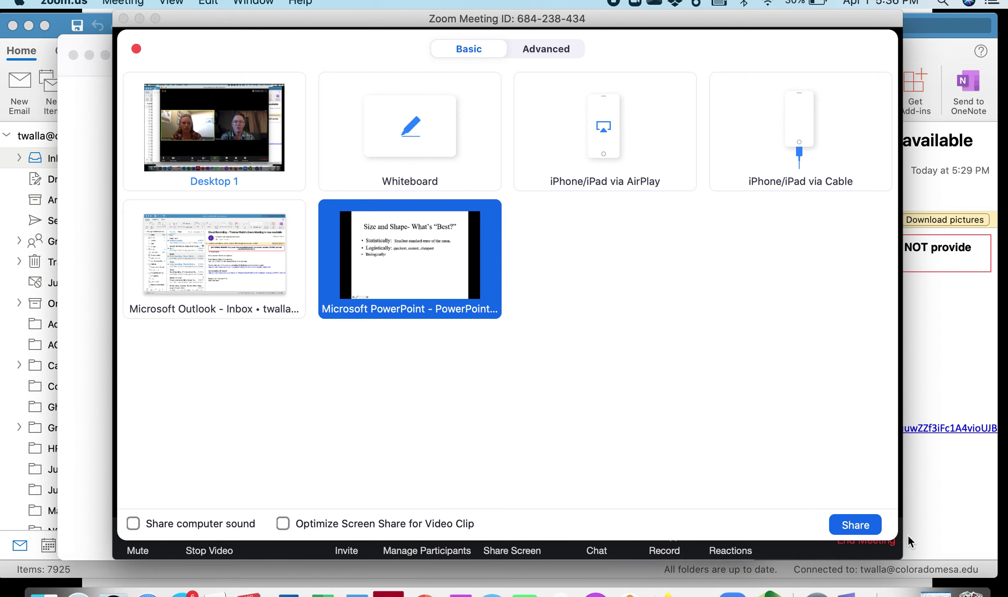
pyautogui.click(855, 524)
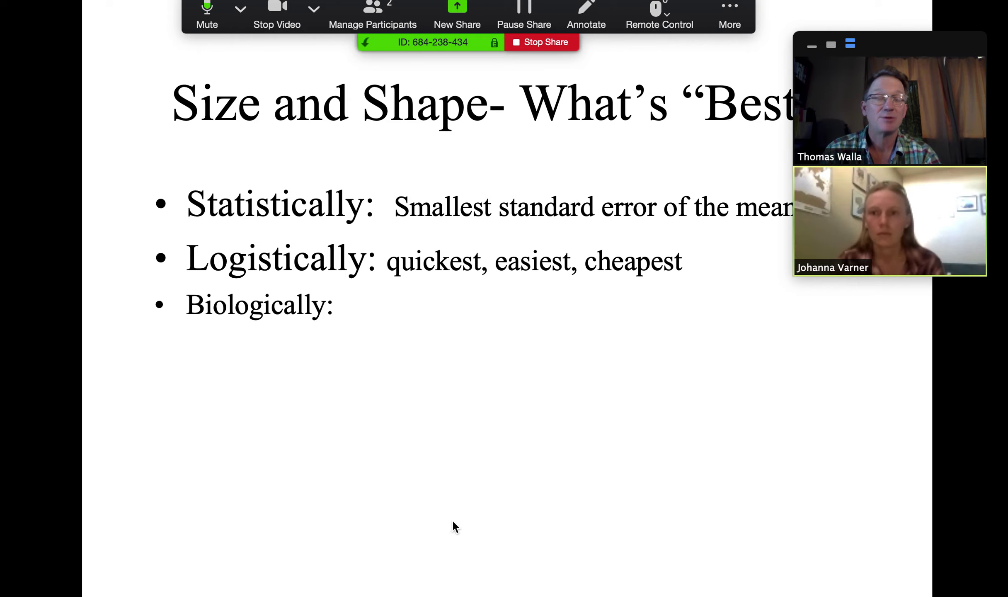
# Start Record to the Cloud from More, then advance to the Edge Effects slide.
pyautogui.moveTo(885, 100)
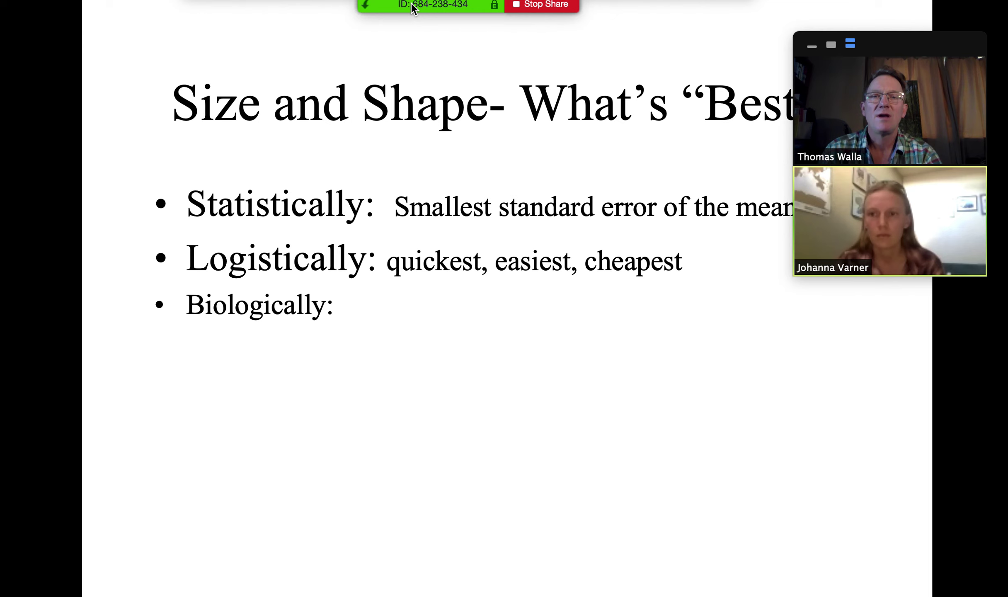
pyautogui.moveTo(411, 9)
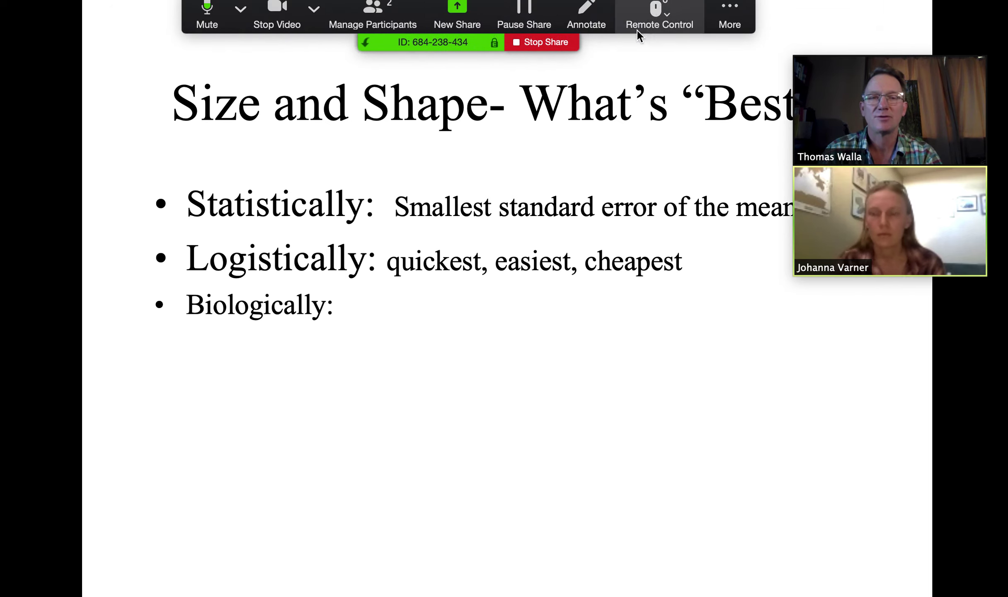
pyautogui.click(730, 12)
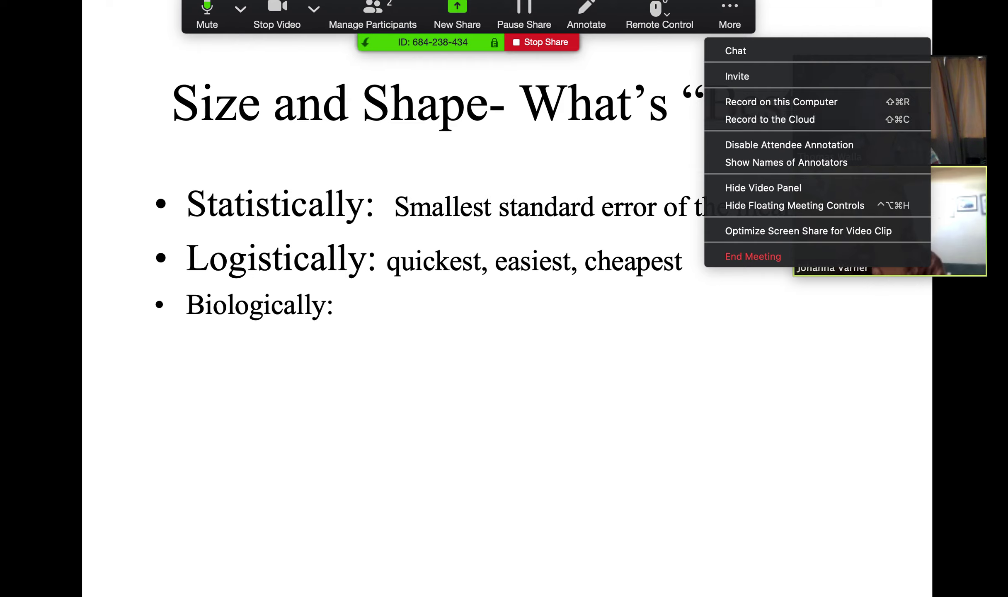
pyautogui.click(770, 119)
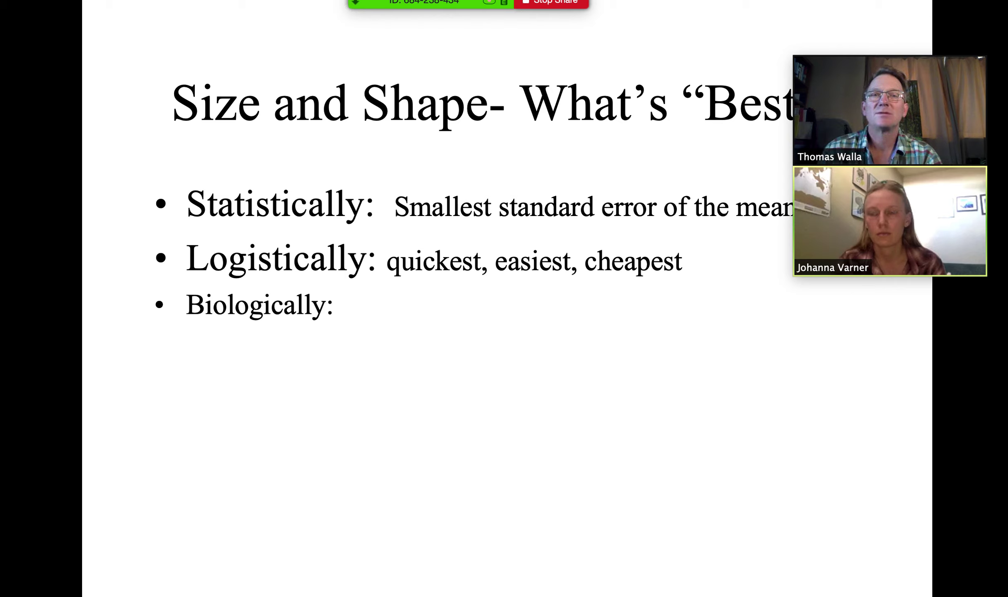
pyautogui.moveTo(492, 12)
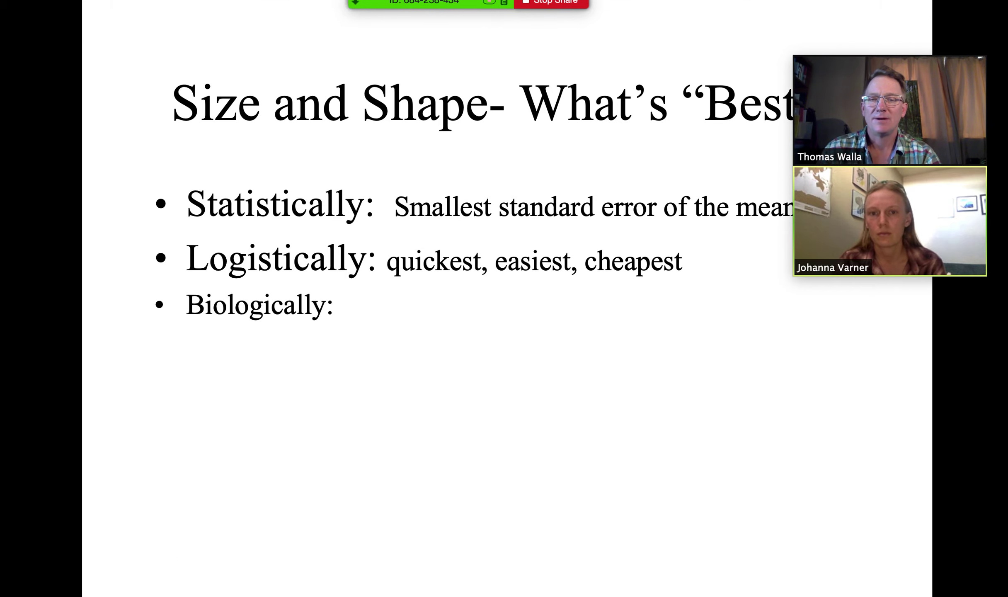
pyautogui.press('Right')
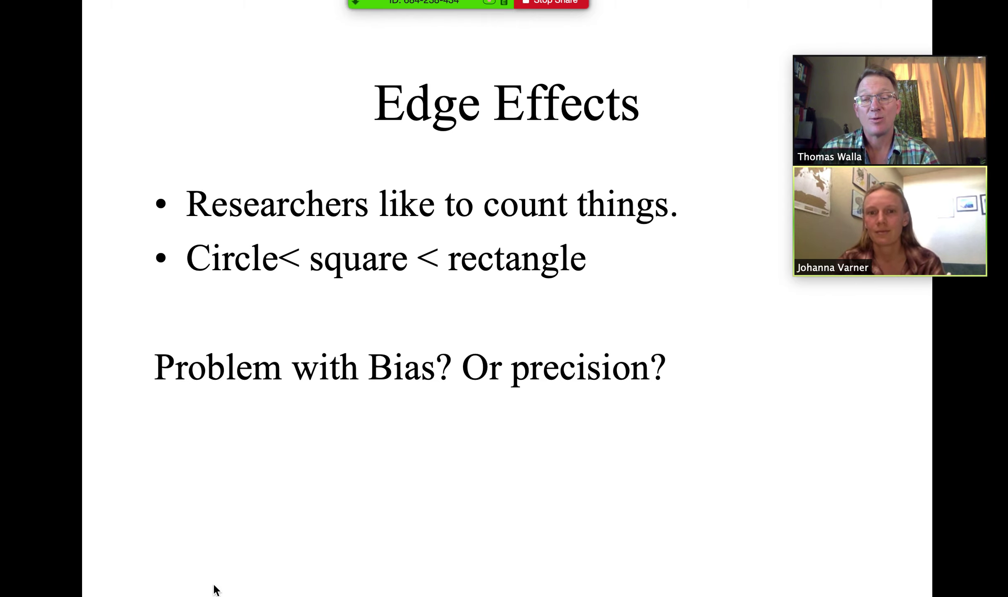
# Advance through the accuracy figure and Table 4.2 to 'What causes spatial patterns?'.
pyautogui.press('Right')
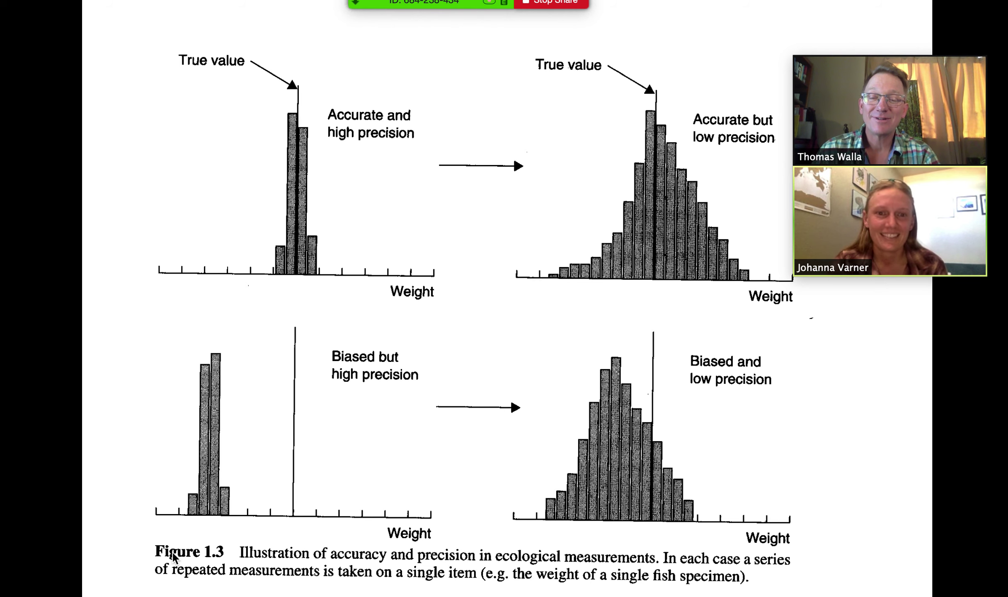
pyautogui.press('Right')
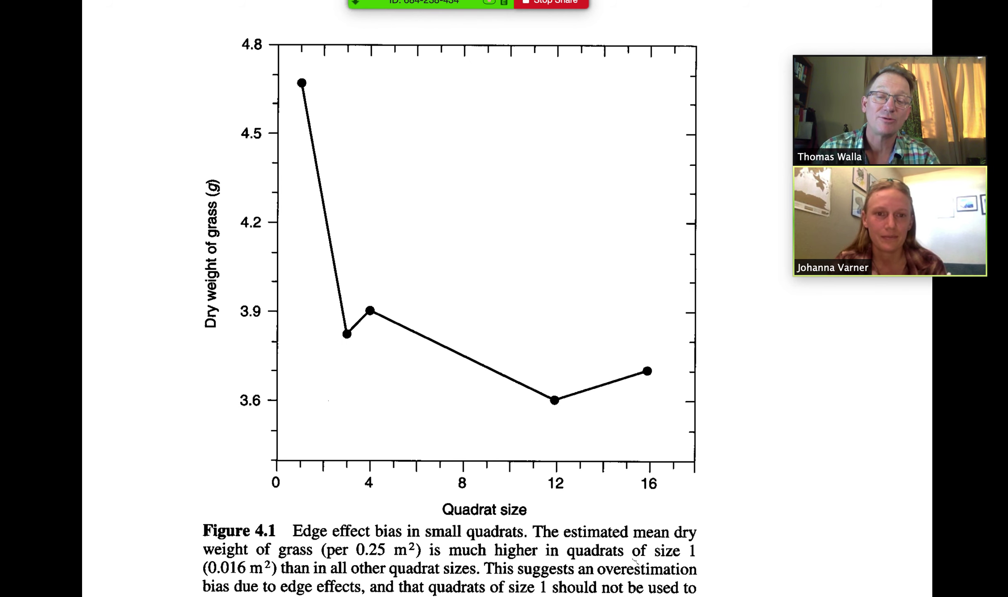
pyautogui.press('Right')
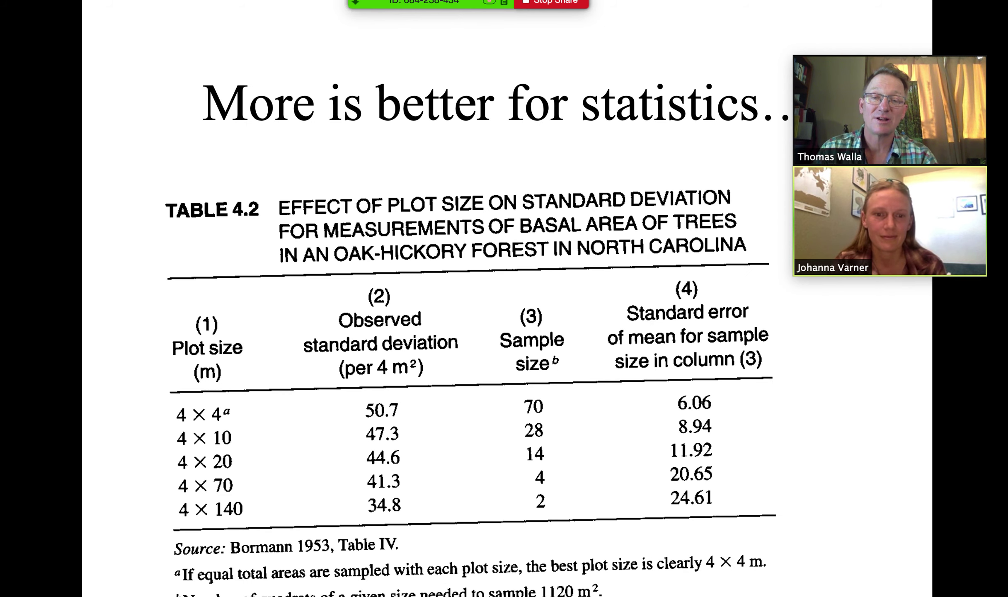
pyautogui.press('Right')
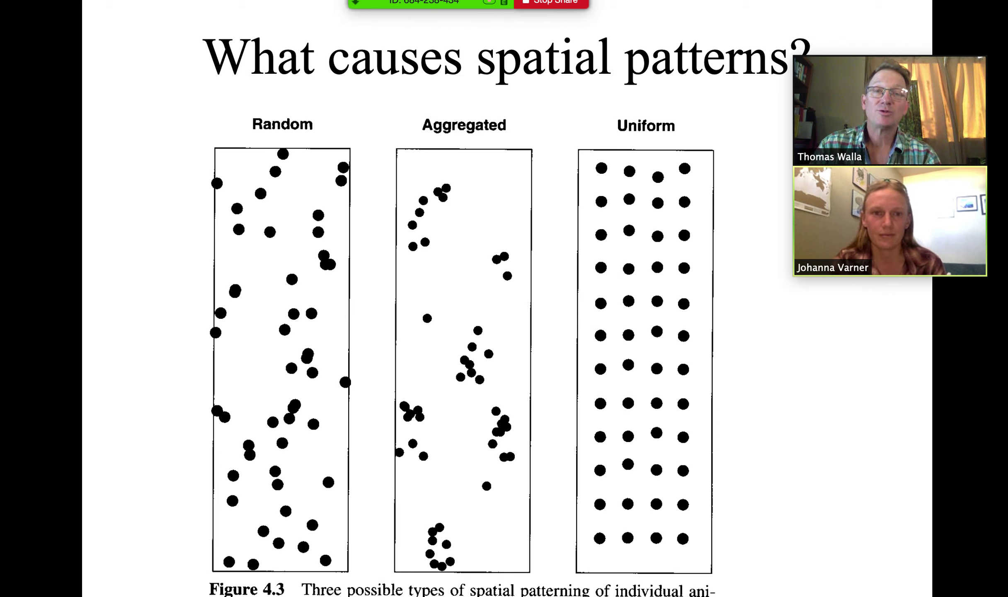
pyautogui.moveTo(481, 5)
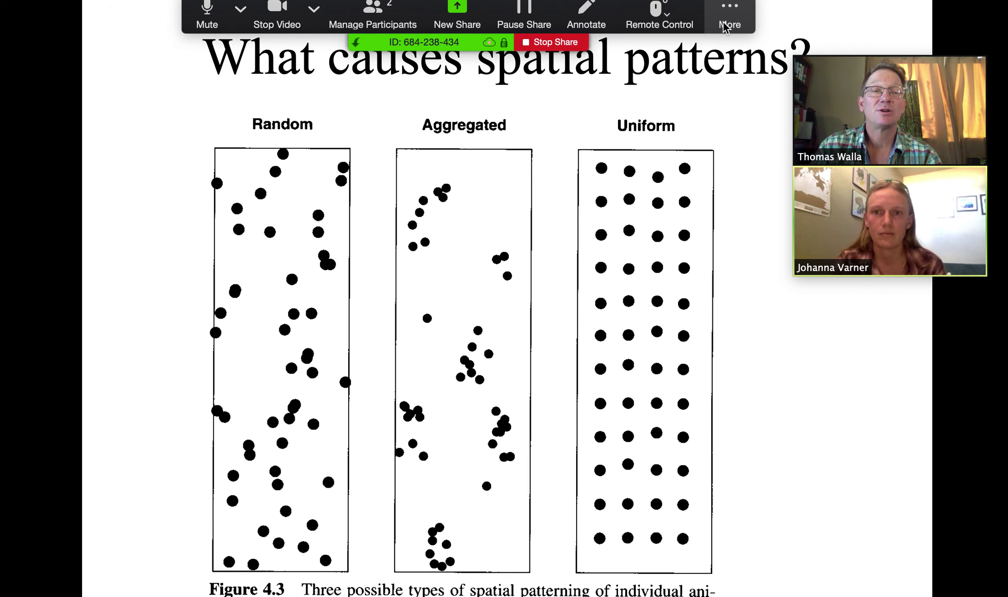
pyautogui.click(725, 26)
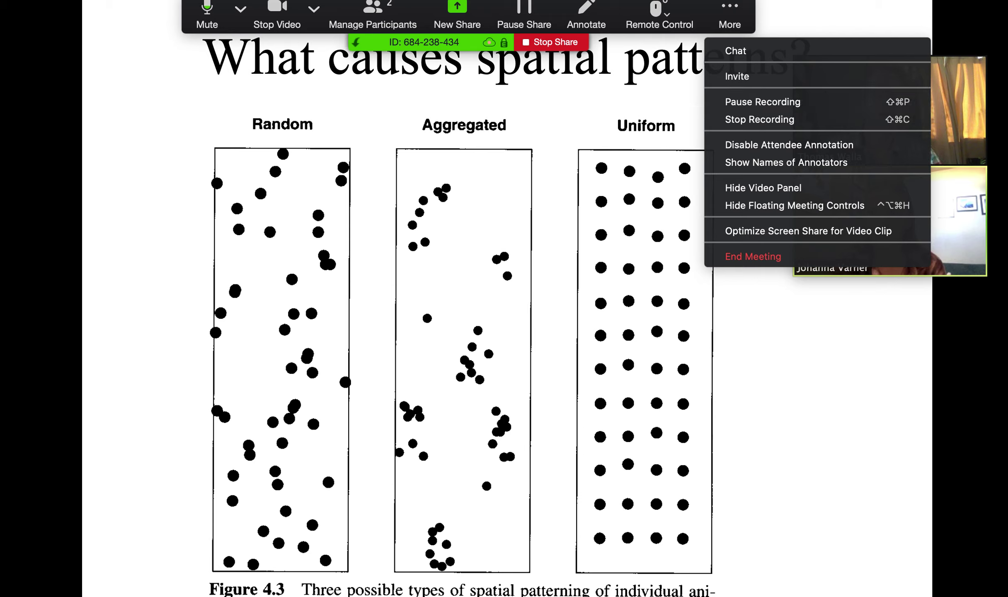
# Stop and confirm the cloud recording, then stop sharing the lecture slides.
pyautogui.click(743, 122)
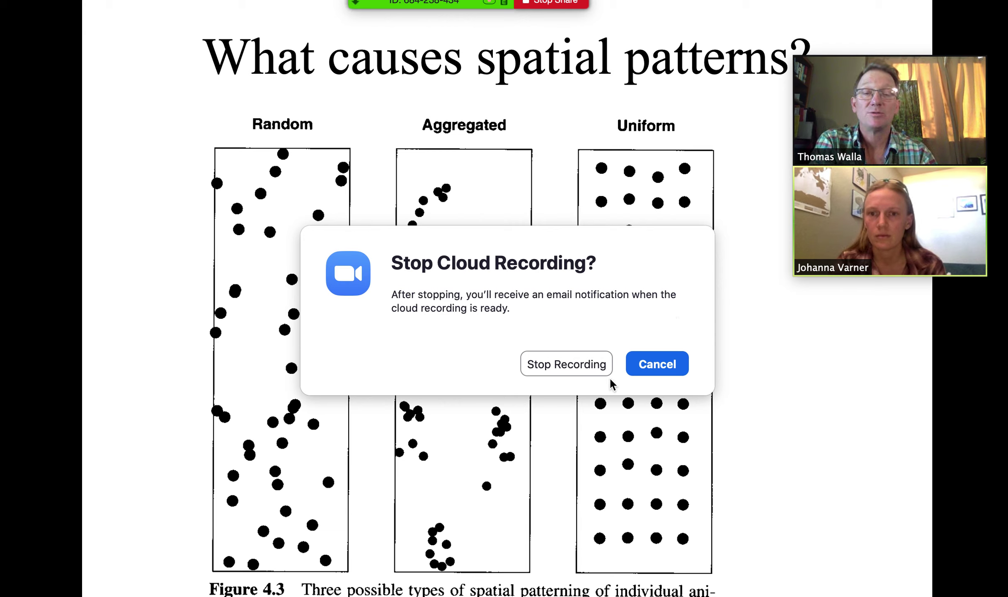
pyautogui.click(578, 366)
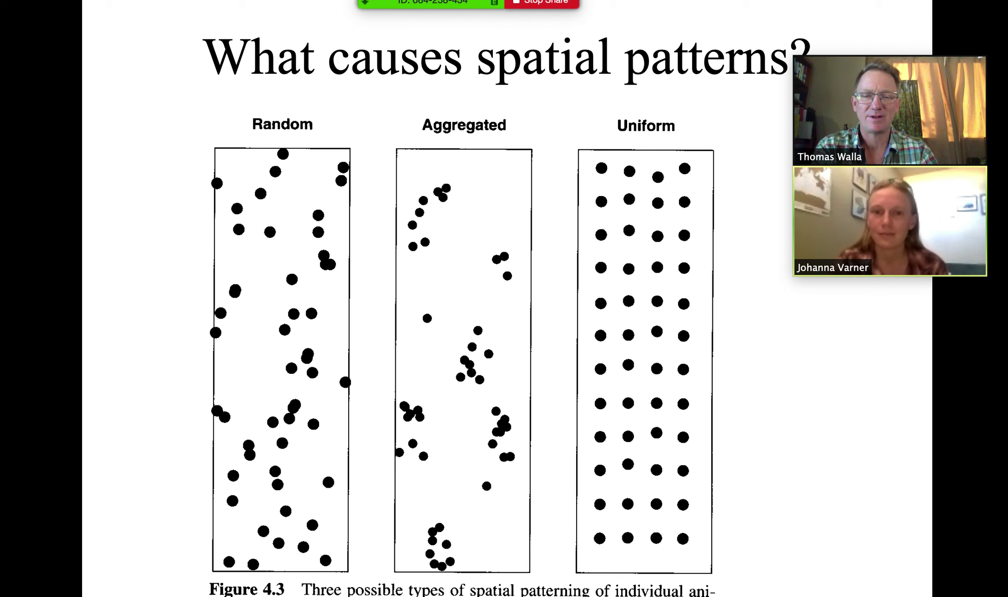
pyautogui.click(541, 2)
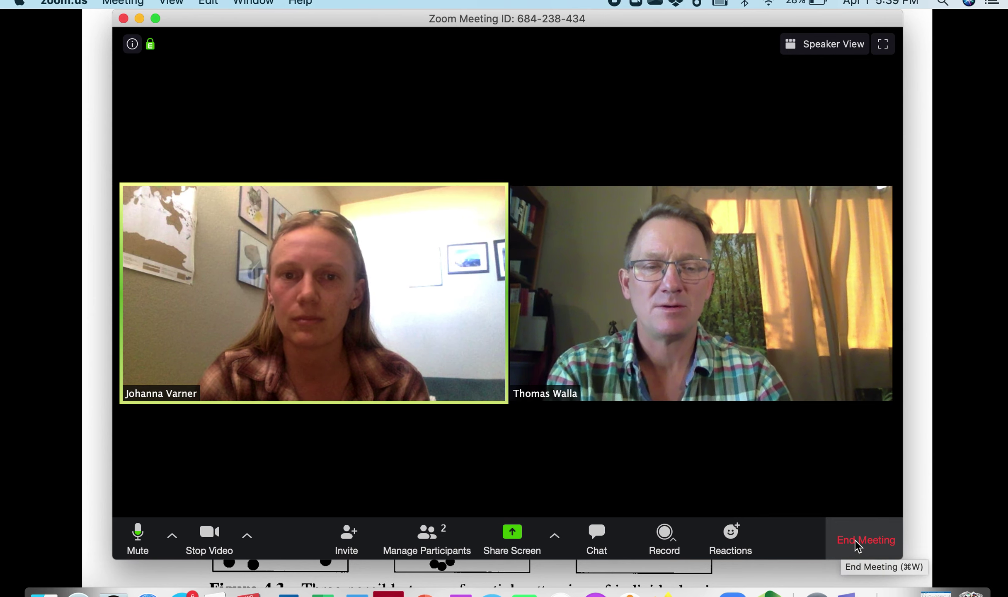
pyautogui.click(857, 540)
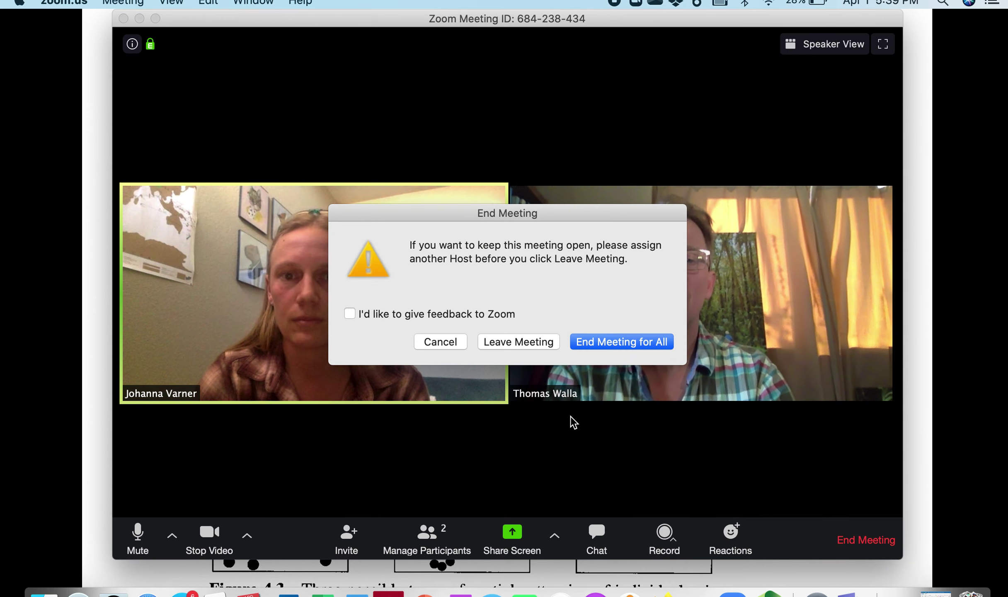
# End the meeting for all participants and bring the Outlook inbox forward.
pyautogui.click(635, 343)
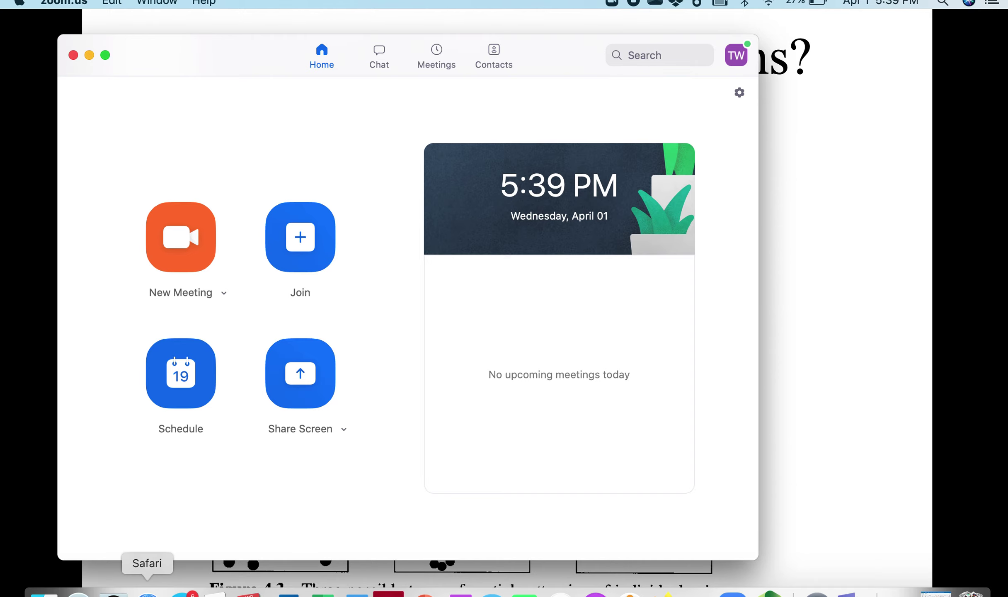
pyautogui.click(285, 592)
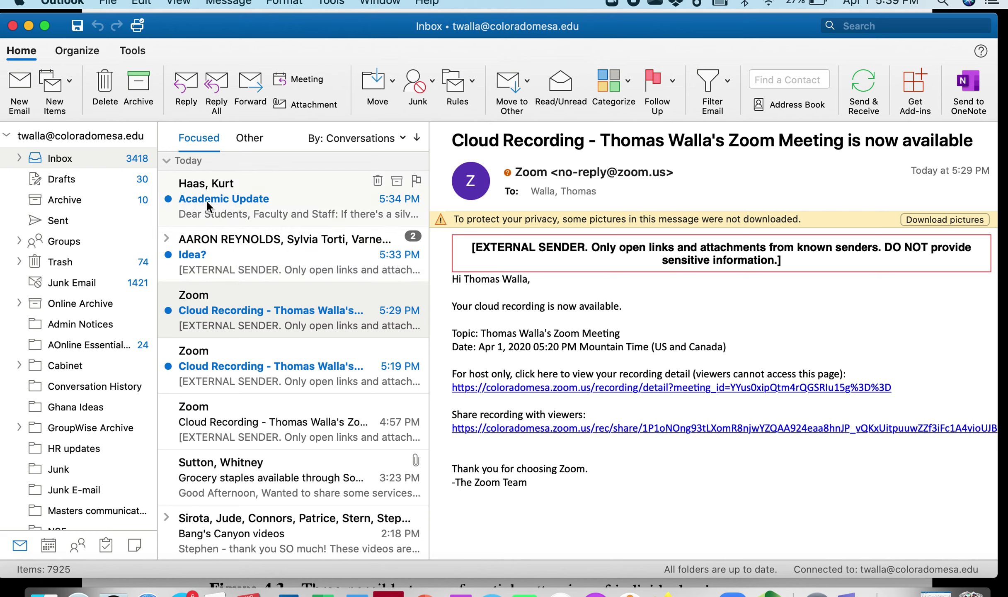
pyautogui.click(27, 26)
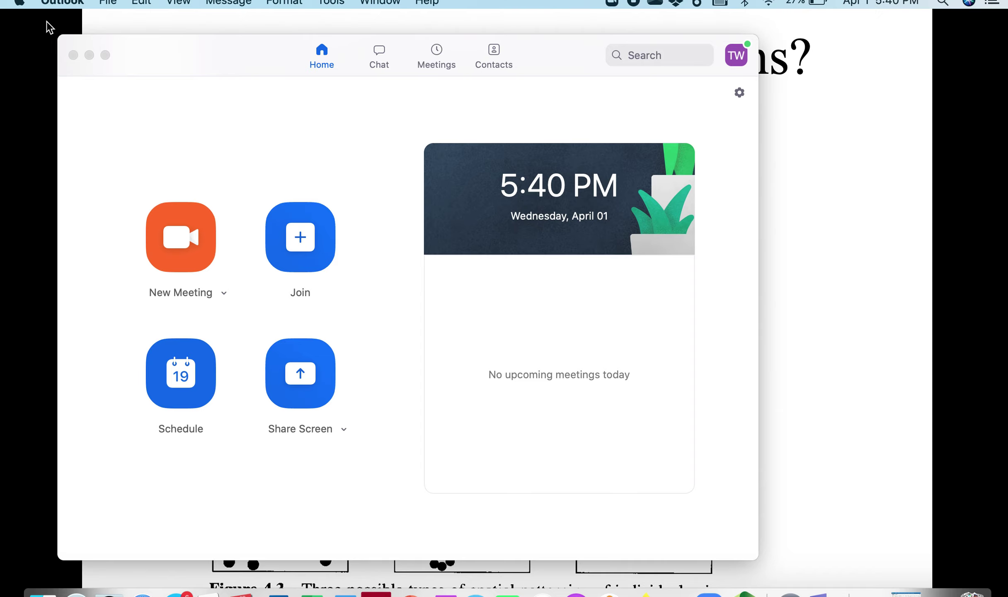
pyautogui.click(61, 3)
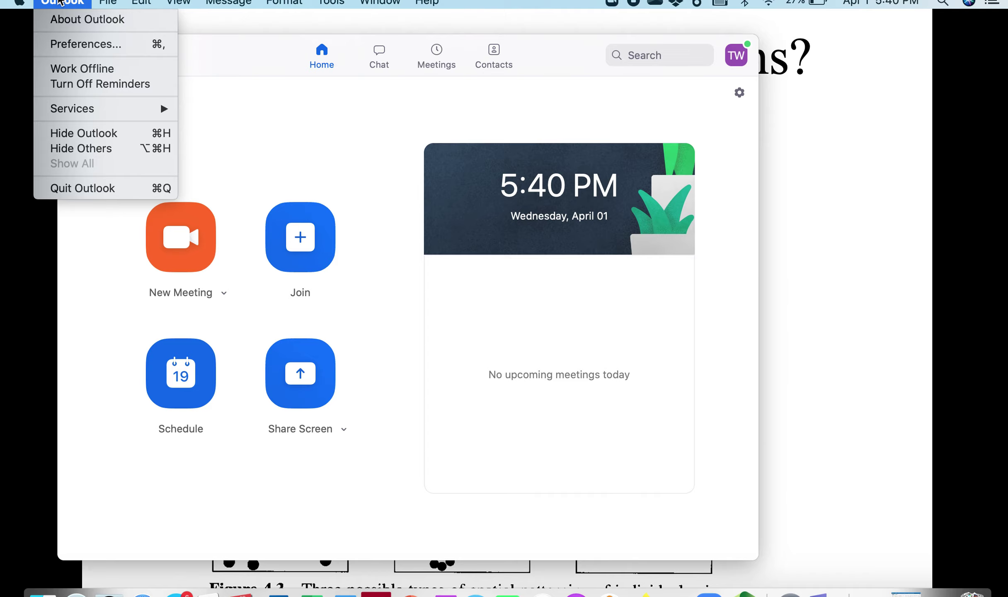
# Restore the minimized Outlook inbox window via Mission Control and the Dock.
pyautogui.moveTo(20, 2)
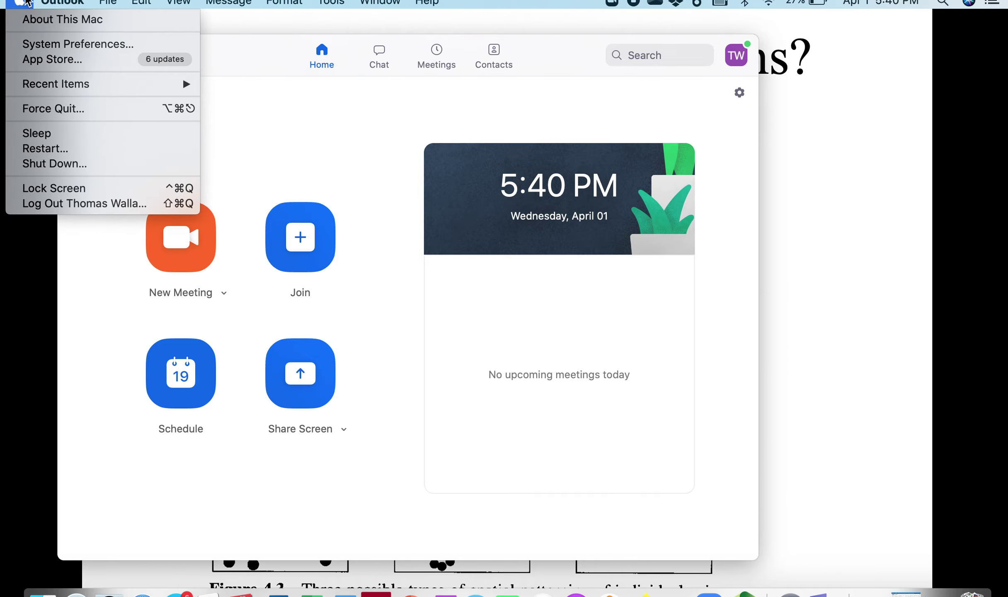
pyautogui.moveTo(107, 2)
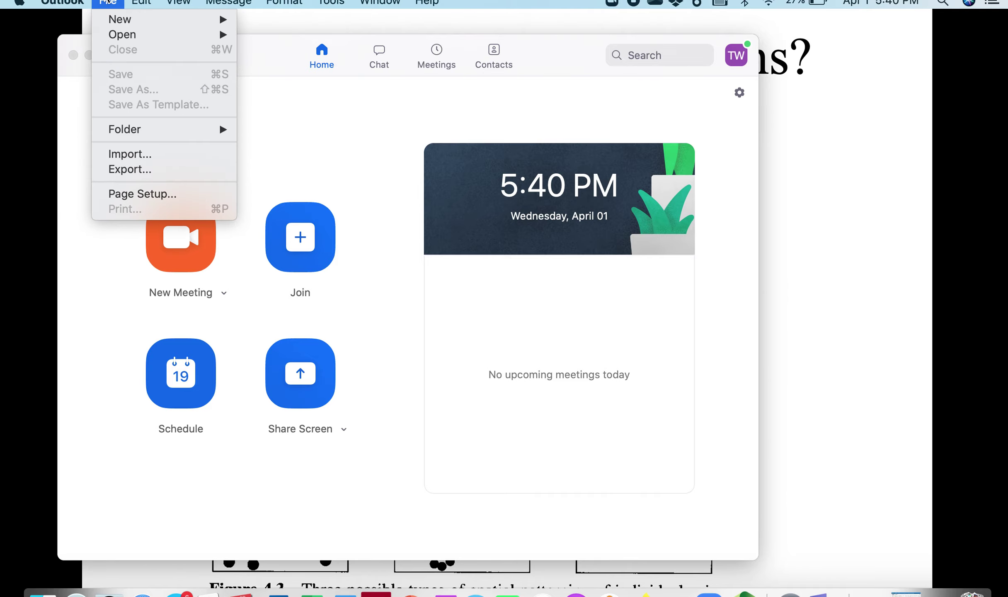
pyautogui.hotkey('ctrl', 'Up')
pyautogui.hotkey('ctrl', 'Up')
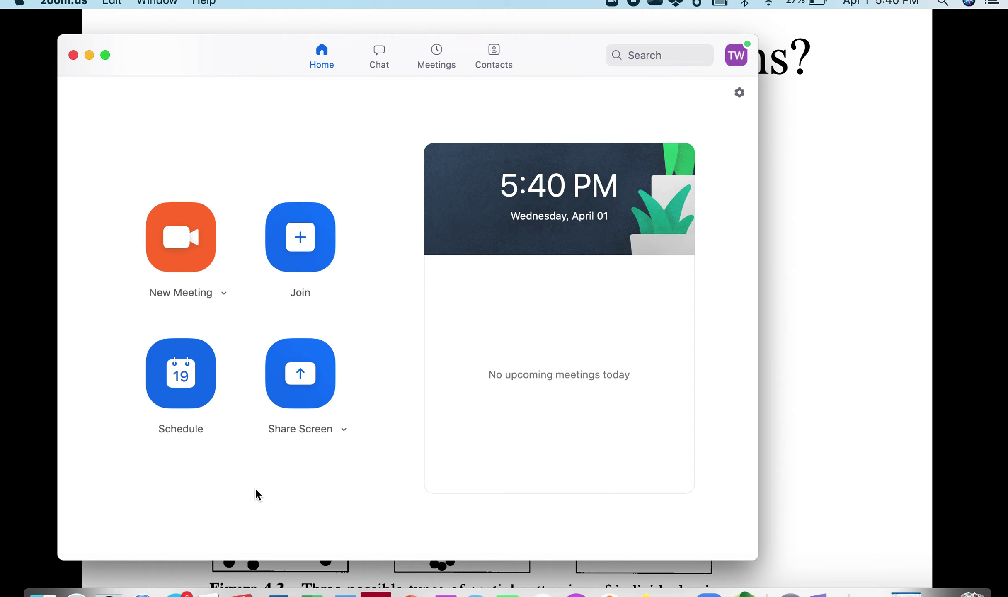
pyautogui.click(277, 593)
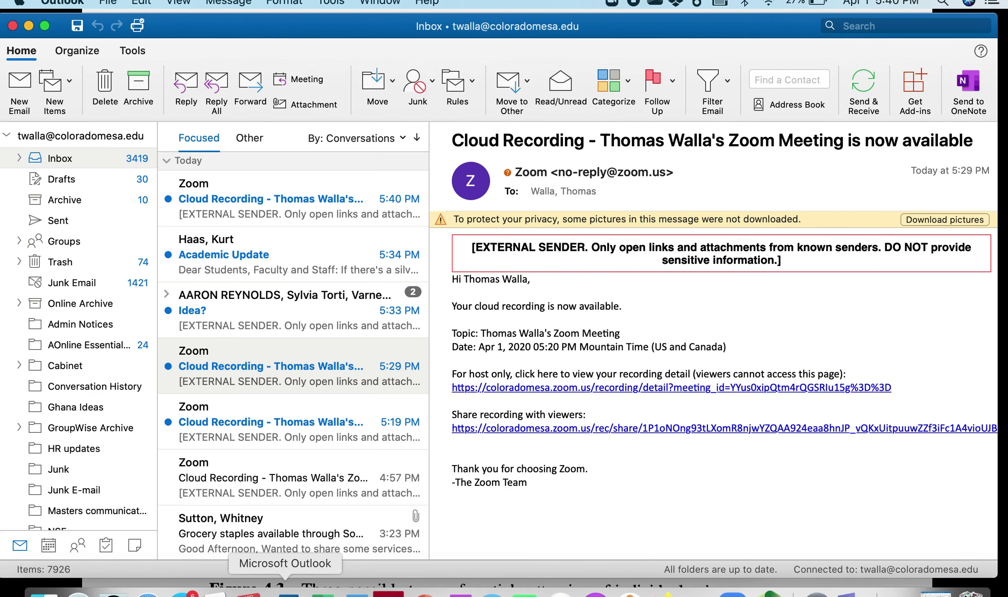
# Open the 5:40 PM Zoom recording email and load its recording share link in Safari.
pyautogui.click(277, 198)
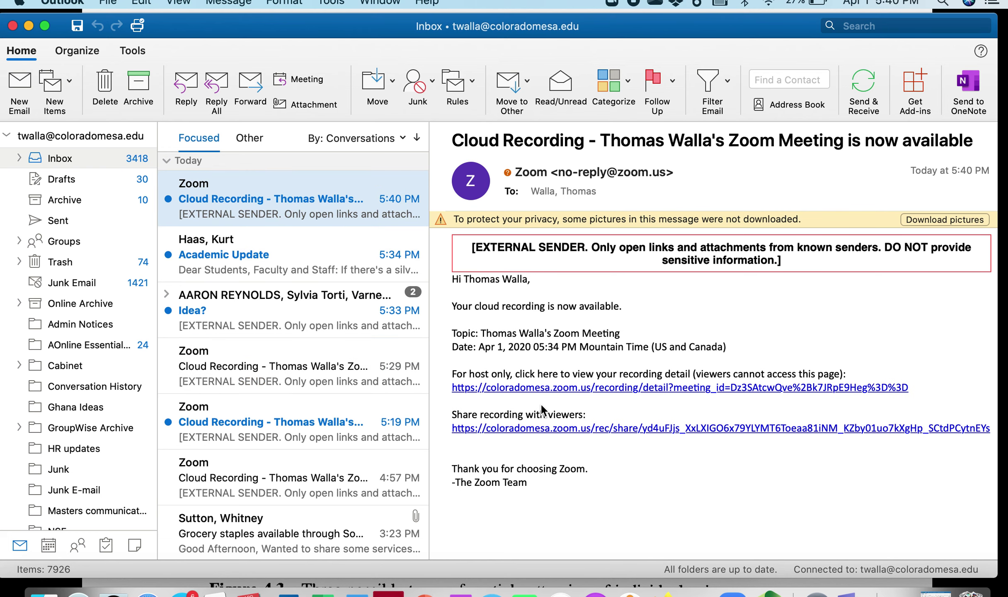
pyautogui.click(537, 430)
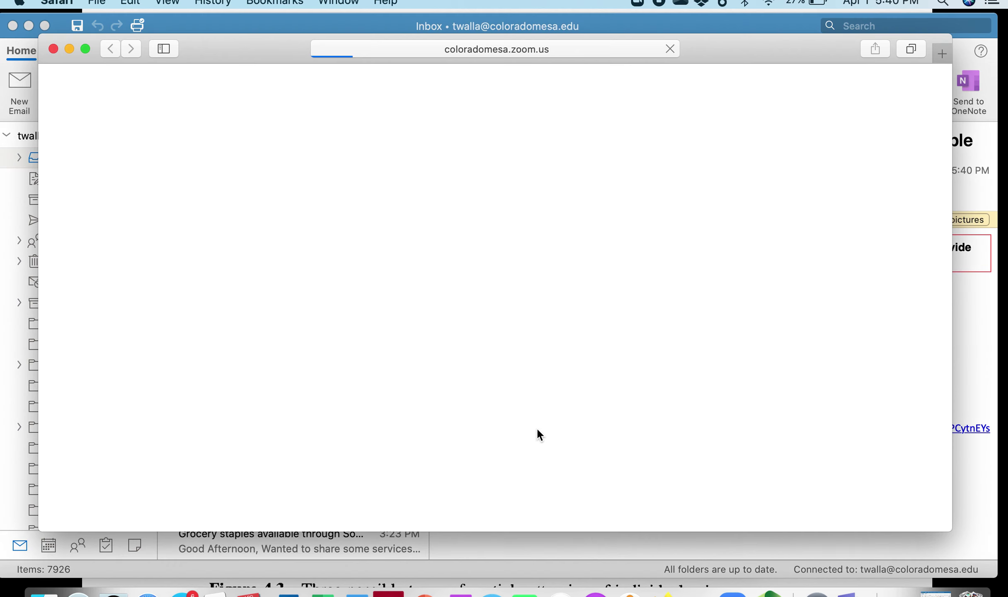